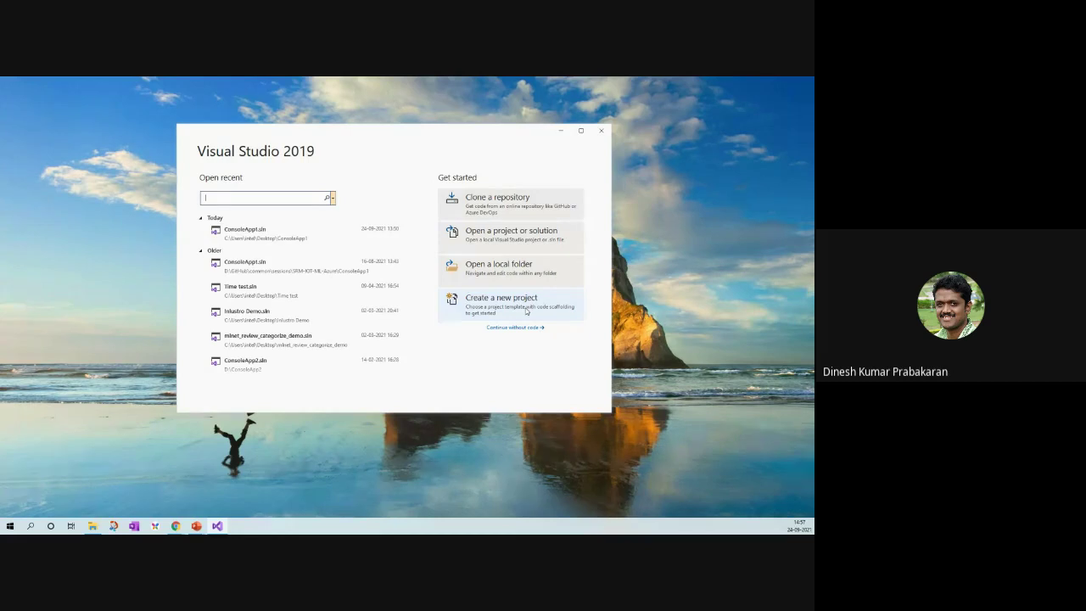
# Create a new C# Console Application project named ConsoleApp1 on the Desktop, keeping the default settings
pyautogui.click(534, 307)
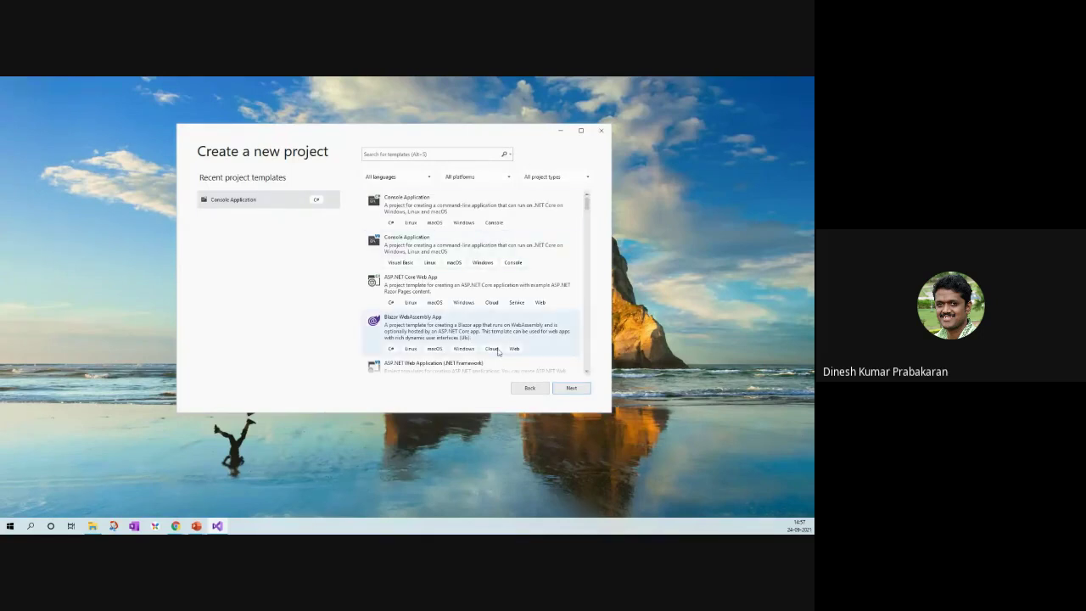
pyautogui.click(477, 212)
pyautogui.click(584, 388)
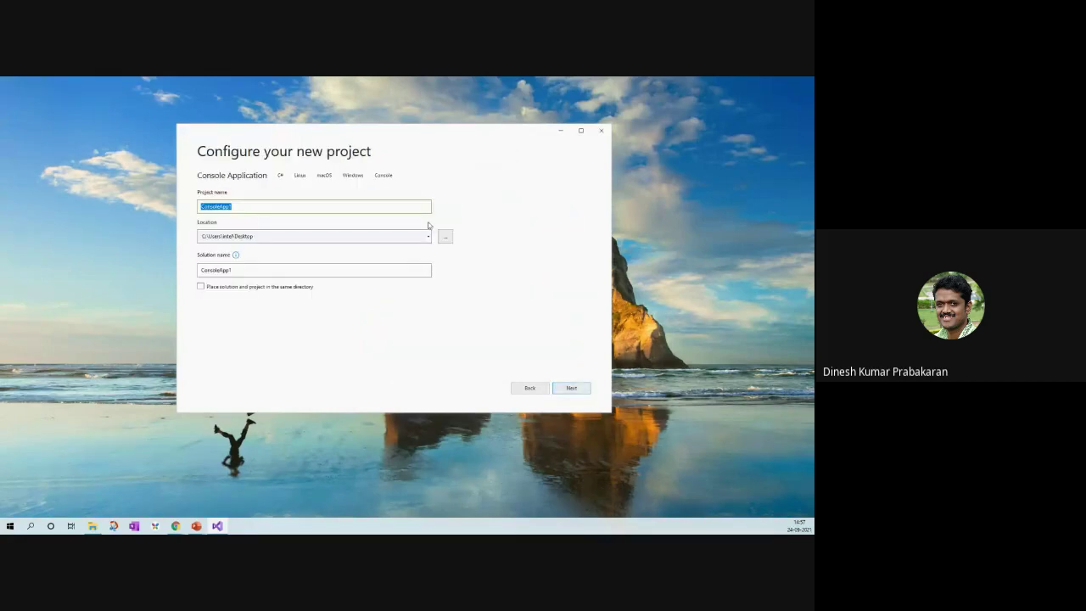
pyautogui.click(576, 387)
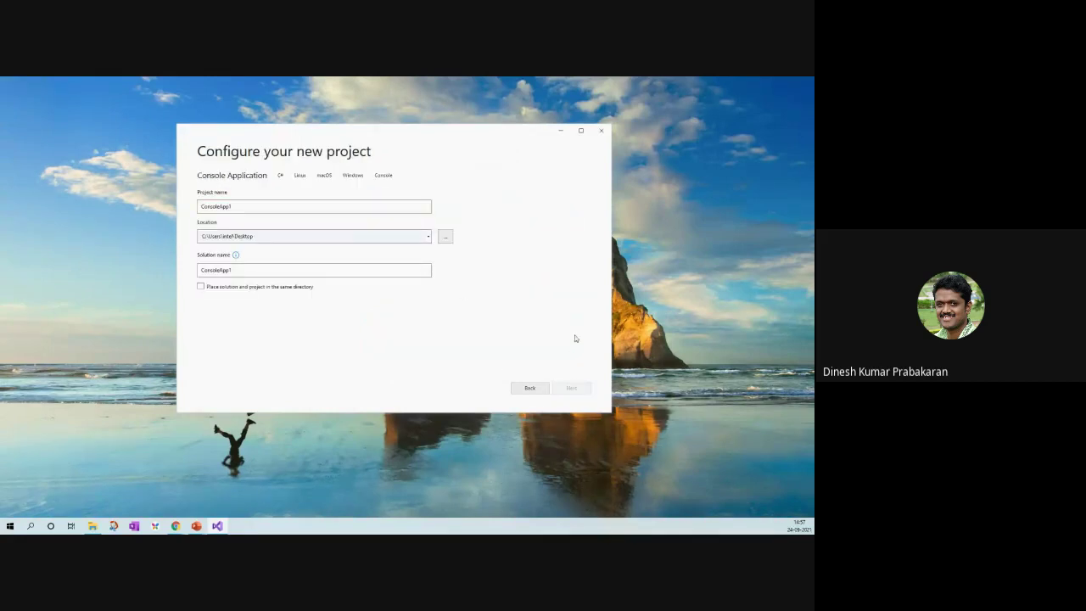
pyautogui.click(579, 388)
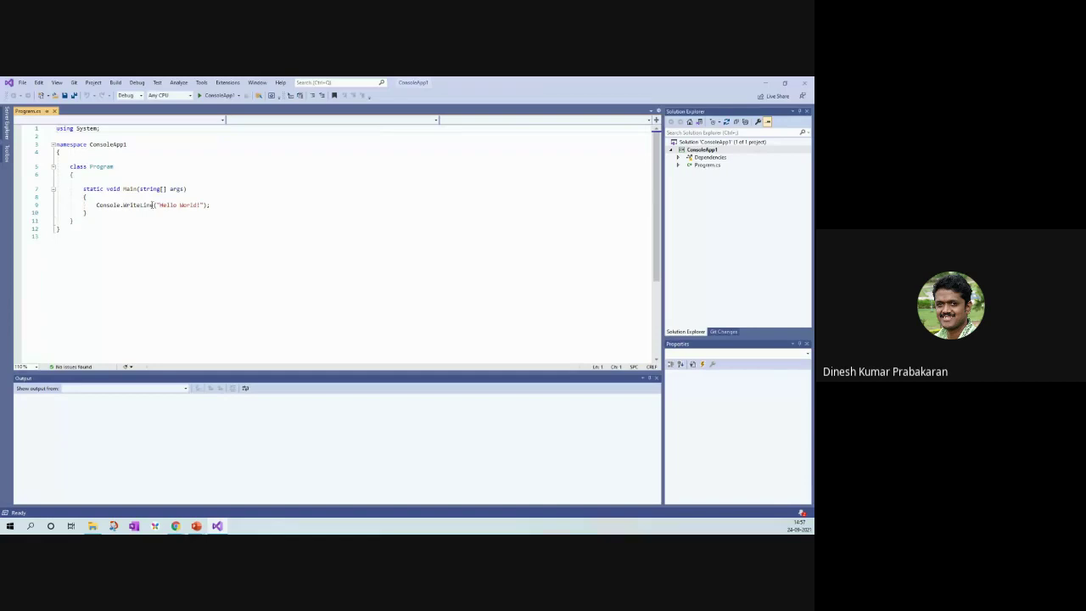
pyautogui.click(157, 220)
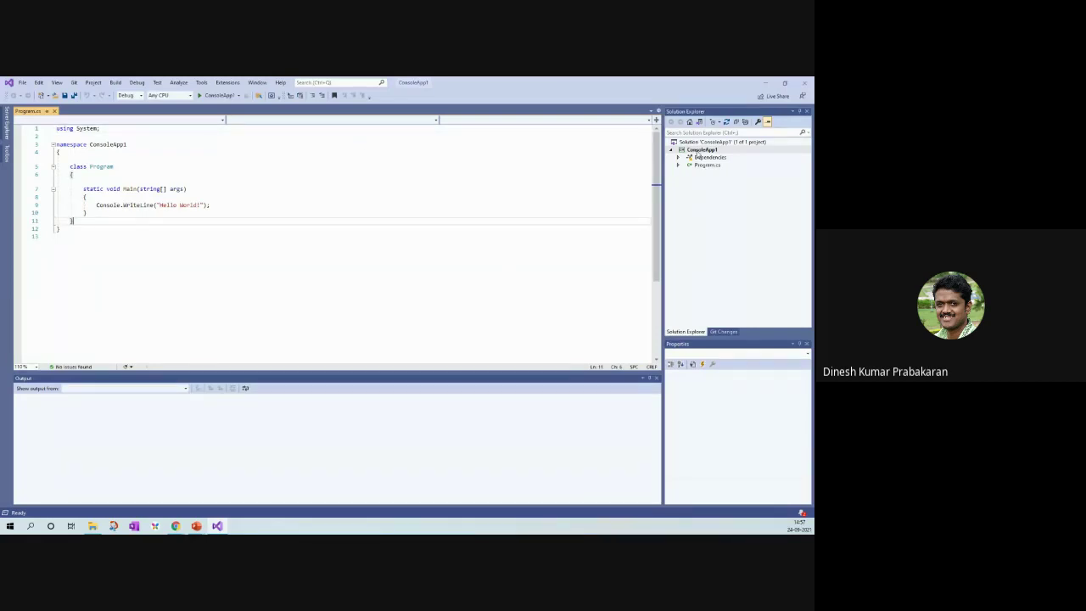
# Add machine learning to the ConsoleApp1 project so that ML.NET Model Builder opens
pyautogui.click(697, 151)
pyautogui.rightClick(698, 151)
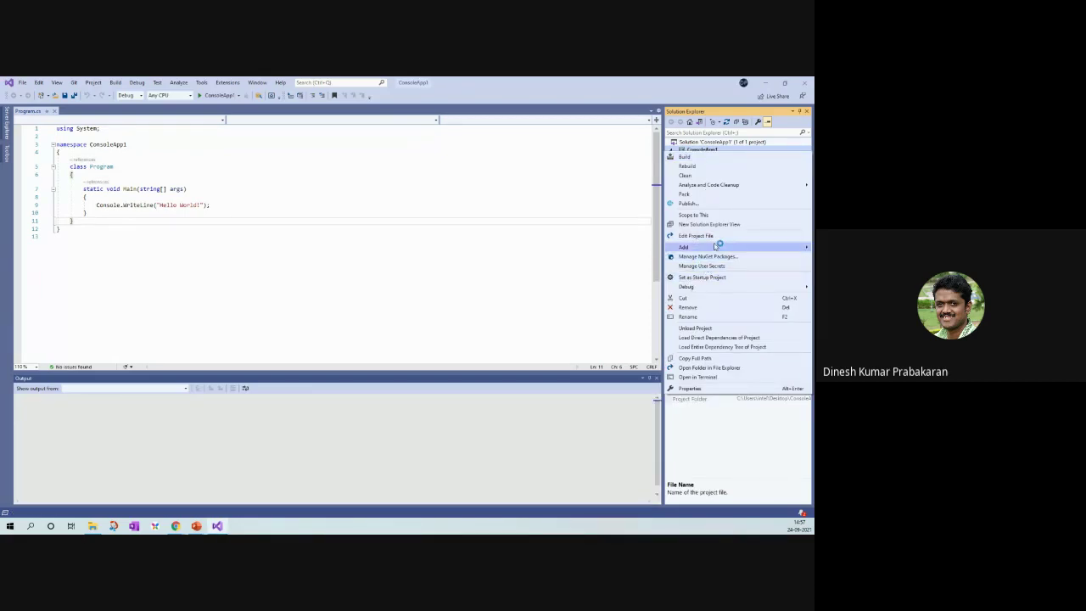
pyautogui.moveTo(717, 247)
pyautogui.click(586, 296)
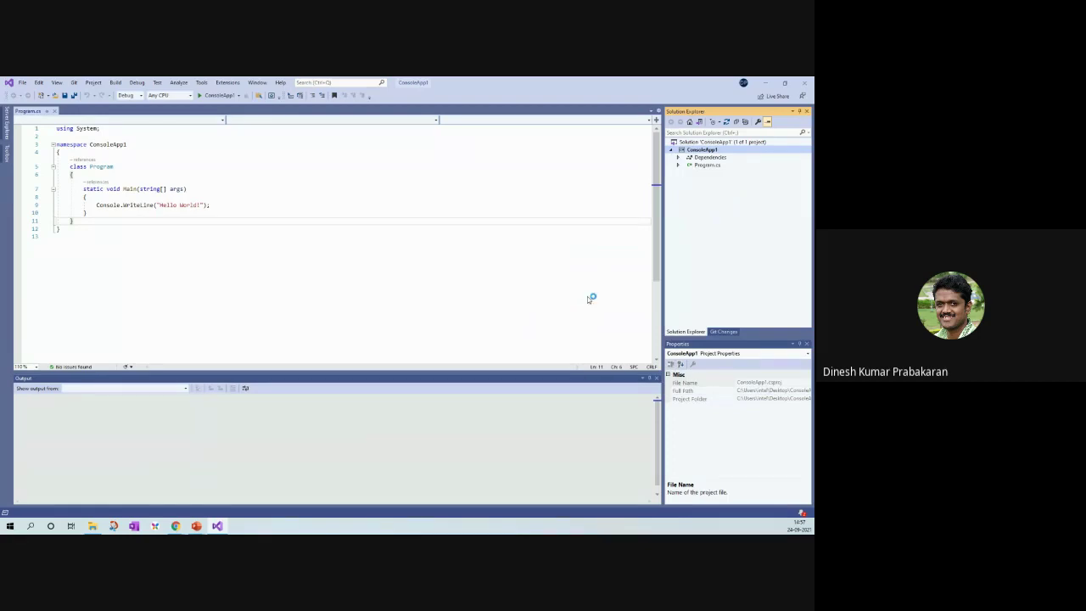
# Review the available Model Builder scenarios, including the limited ones, and choose Text classification
pyautogui.scroll(-1, 526, 262)
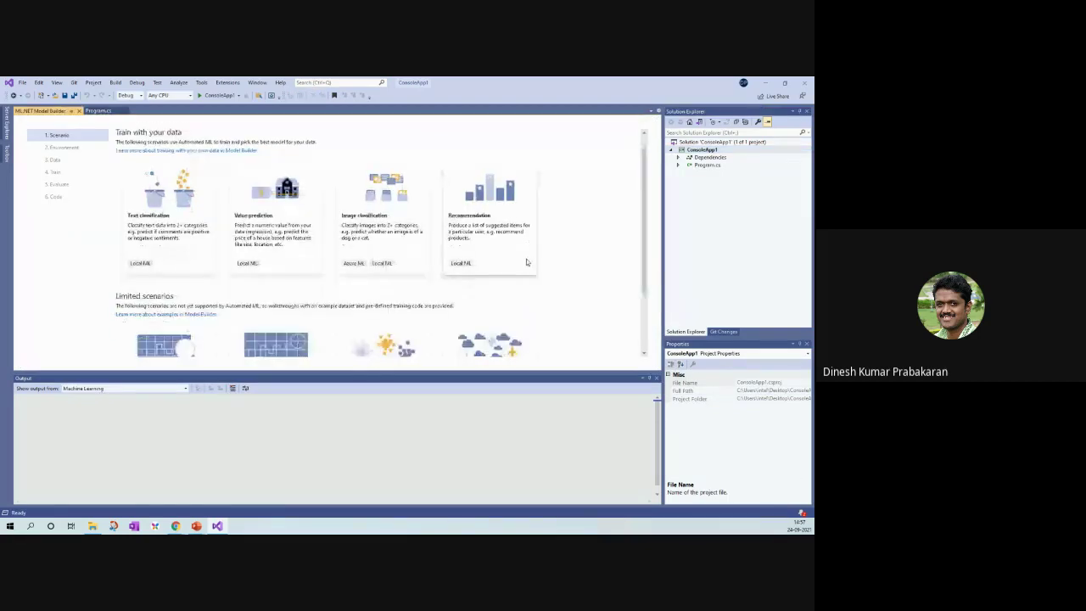
pyautogui.scroll(-2, 159, 219)
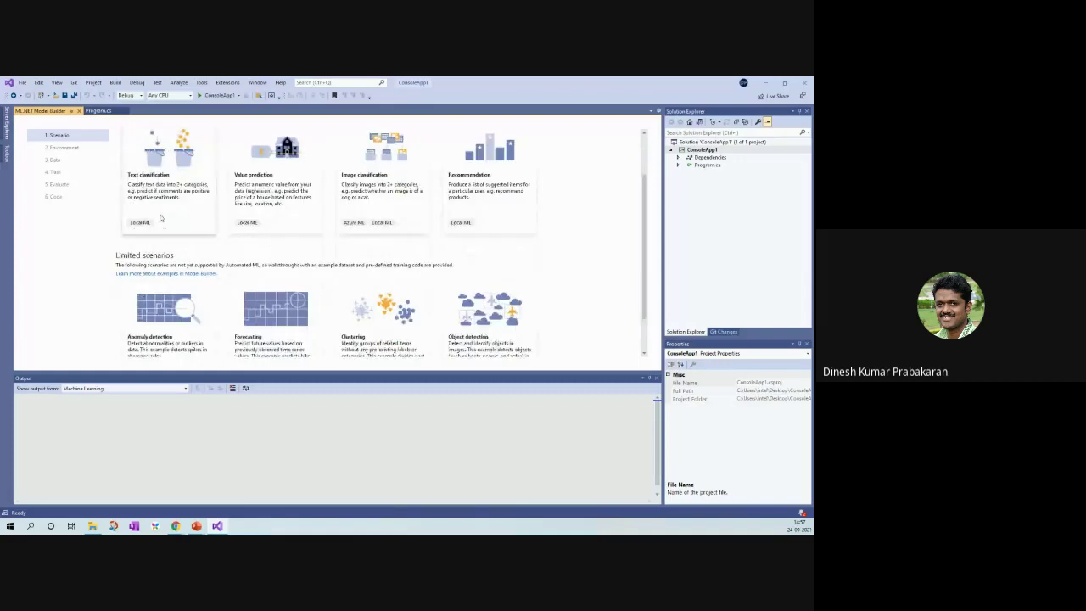
pyautogui.scroll(3, 160, 219)
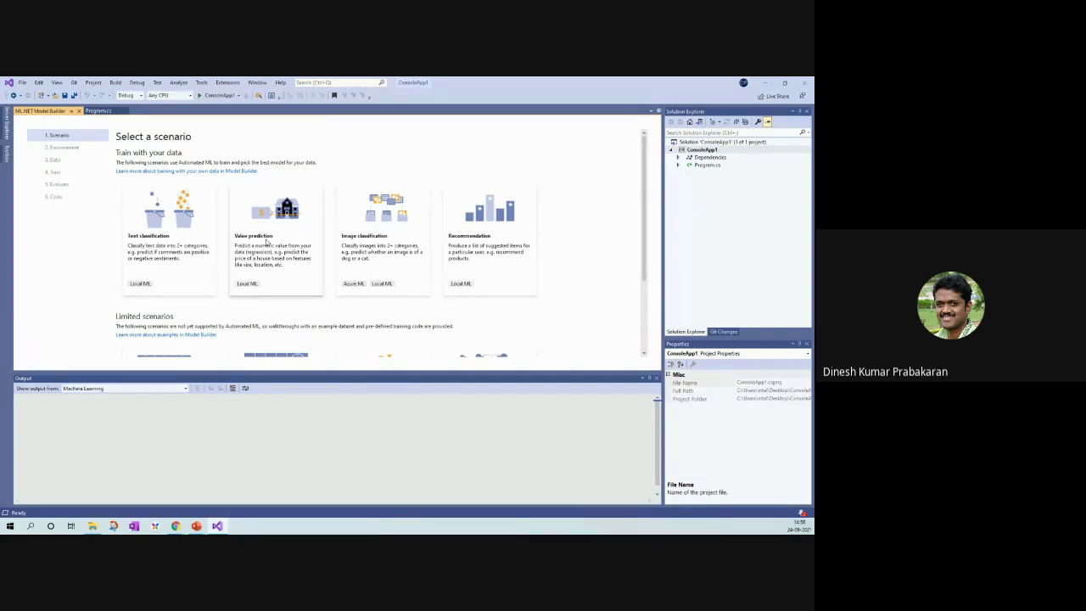
pyautogui.scroll(-3, 266, 242)
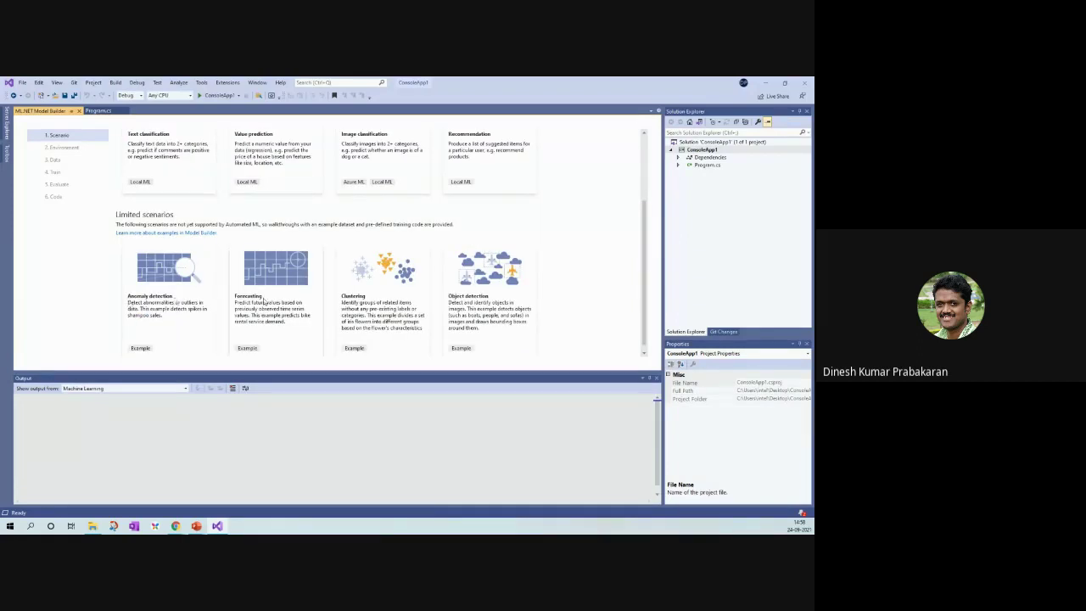
pyautogui.scroll(3, 334, 294)
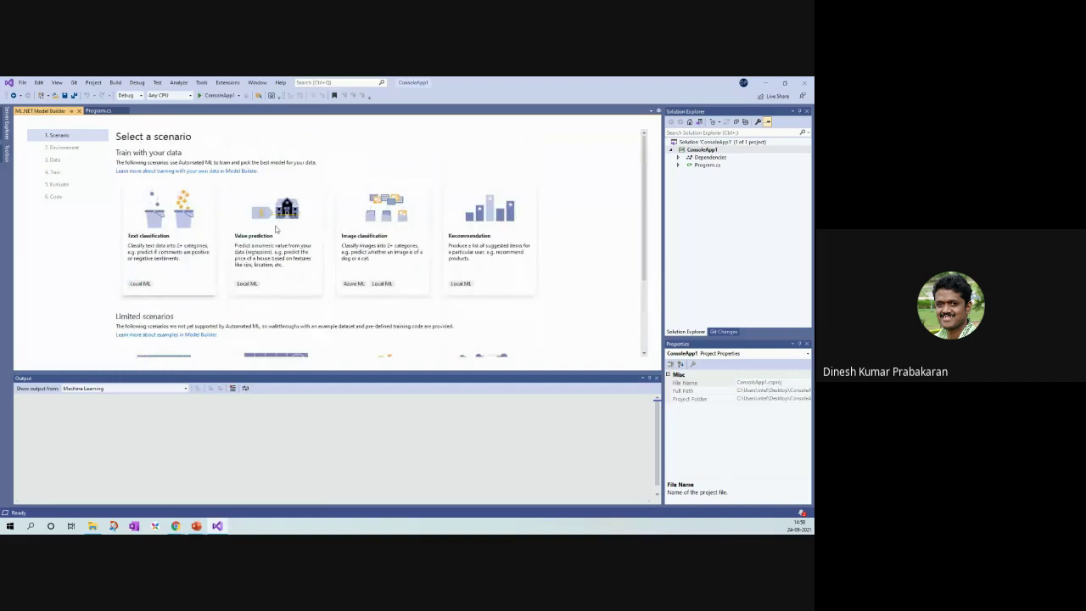
pyautogui.scroll(-3, 475, 246)
pyautogui.scroll(3, 201, 280)
pyautogui.click(189, 238)
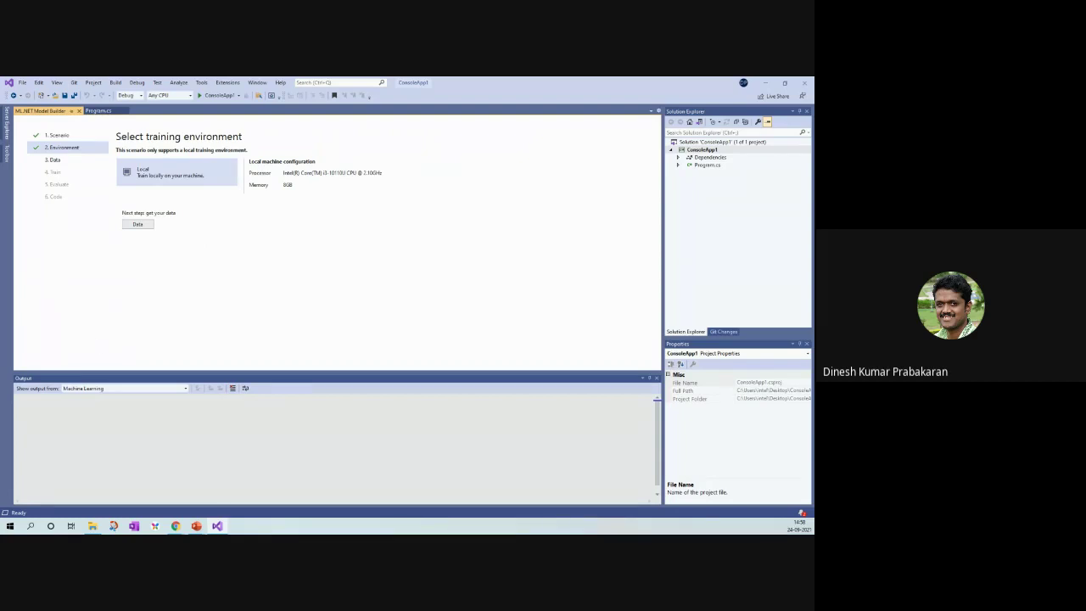
# Switch to Notepad to examine the review texts and their labels in yelp_labelled.txt, and return to Visual Studio
pyautogui.hotkey('alt', 'Tab')
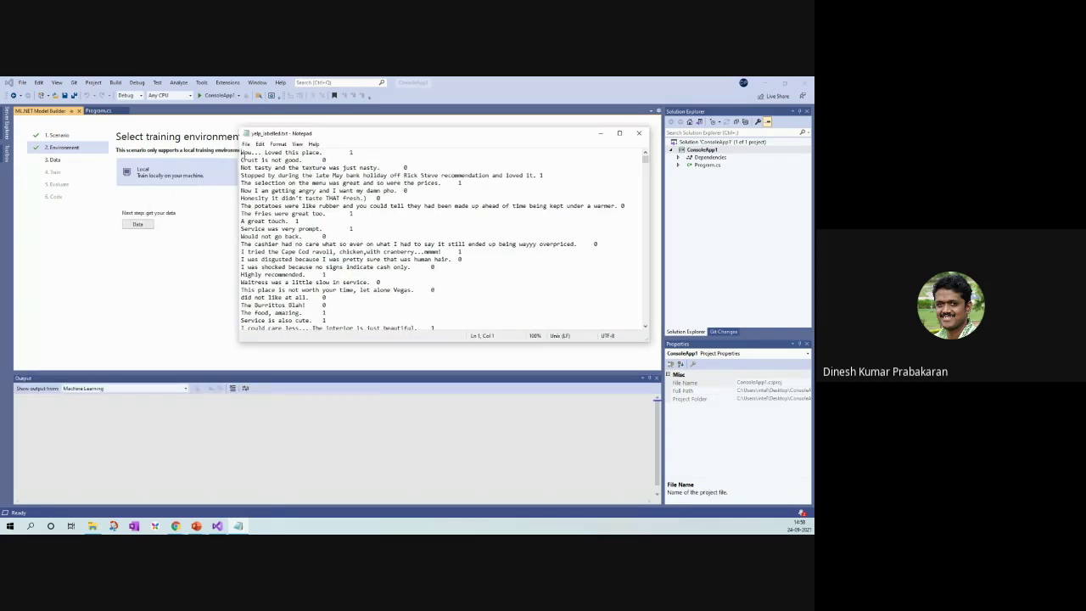
pyautogui.moveTo(242, 152); pyautogui.dragTo(322, 153)
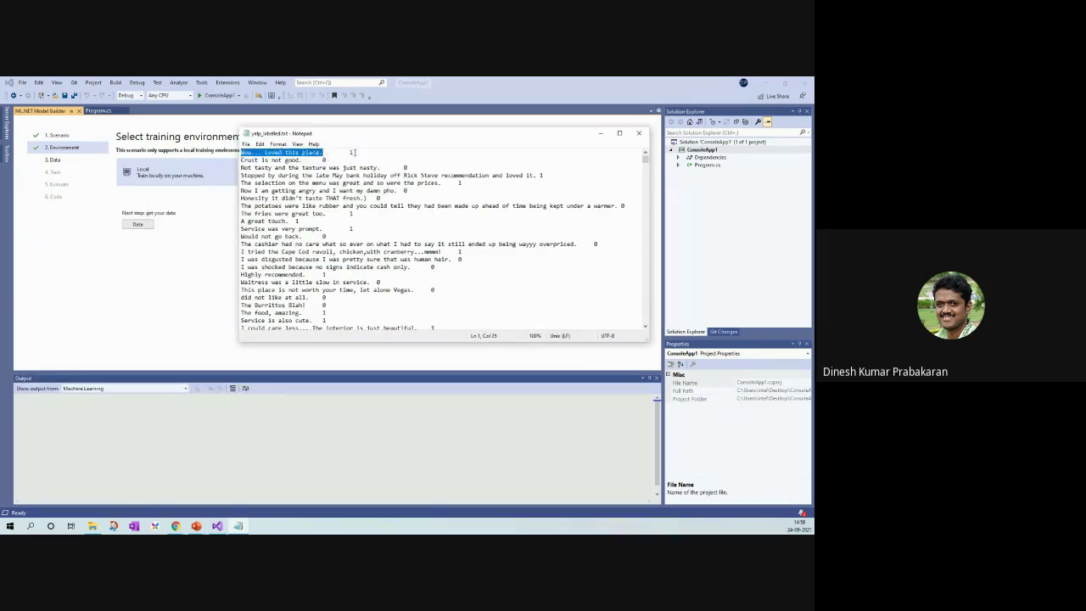
pyautogui.doubleClick(352, 152)
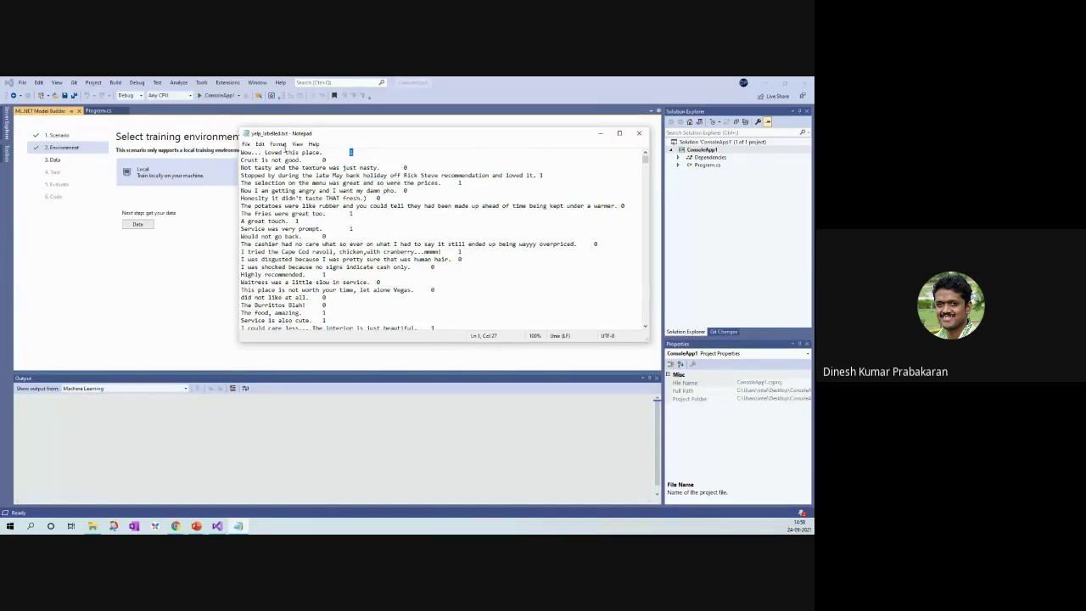
pyautogui.moveTo(242, 151); pyautogui.dragTo(290, 152)
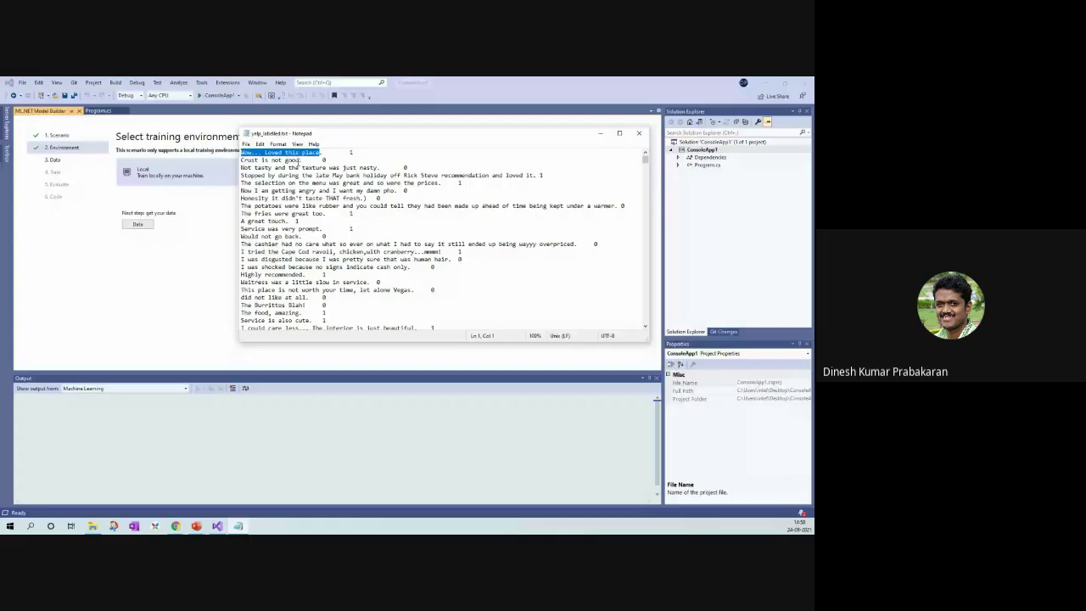
pyautogui.doubleClick(350, 151)
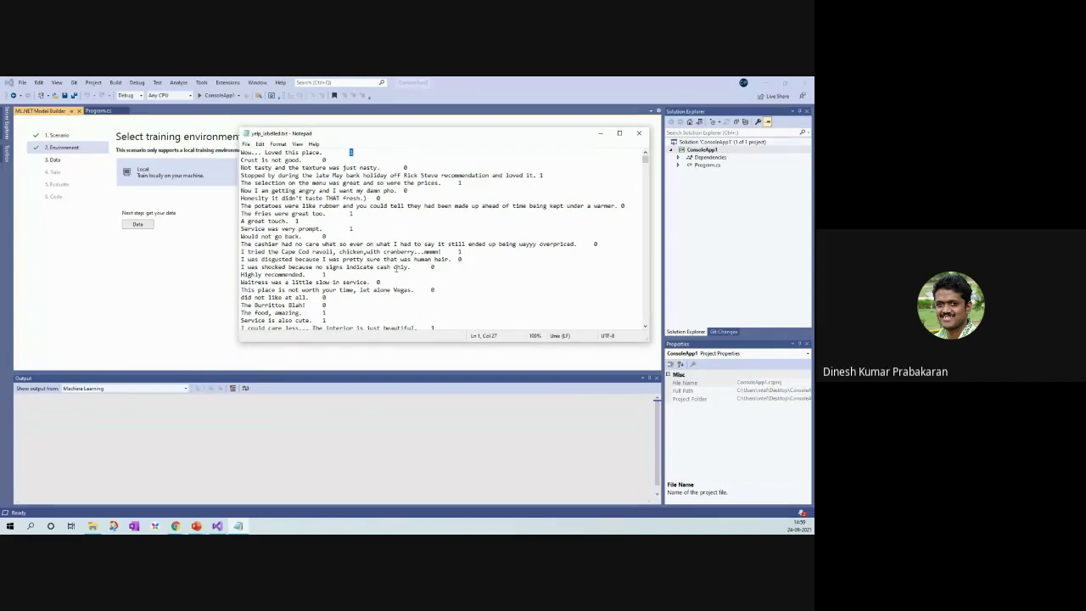
pyautogui.click(350, 153)
pyautogui.doubleClick(349, 152)
pyautogui.moveTo(323, 153); pyautogui.dragTo(240, 153)
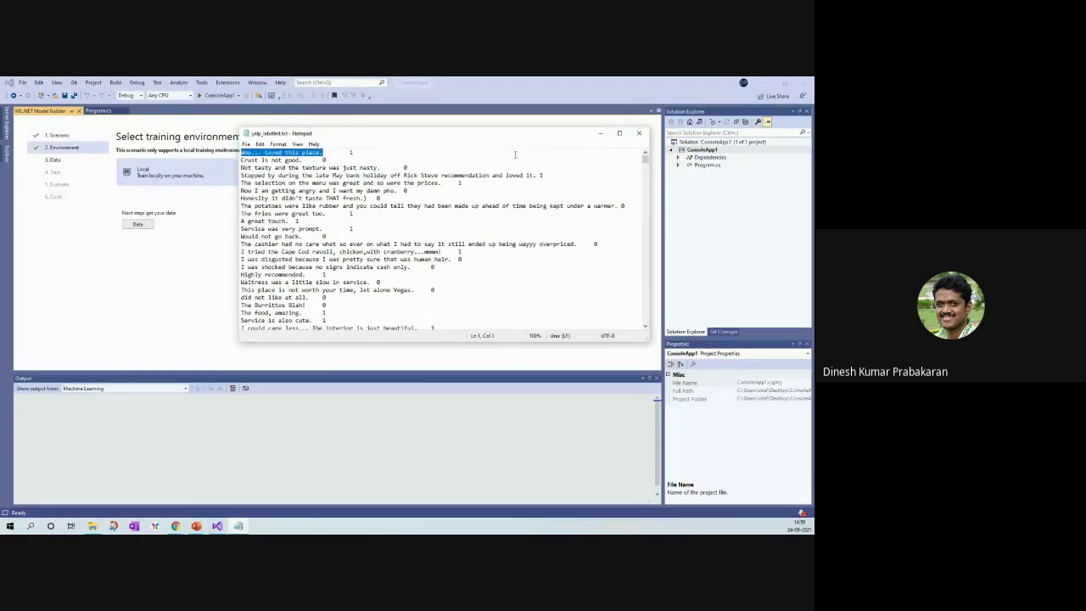
pyautogui.click(493, 85)
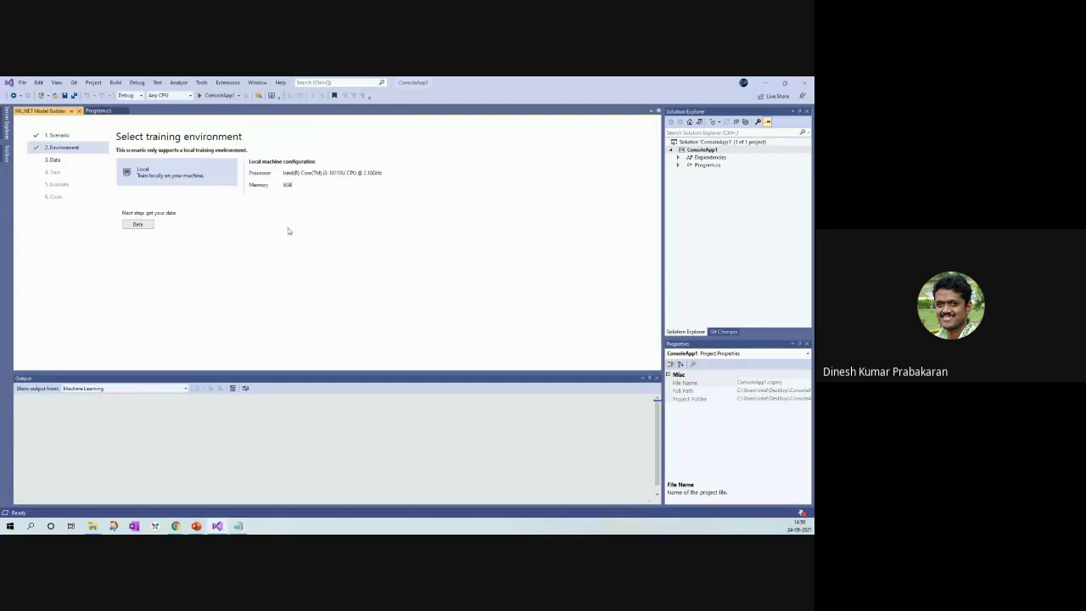
# Go back to the scenario selection, choose Text classification again and proceed with the local environment to adding data
pyautogui.click(82, 136)
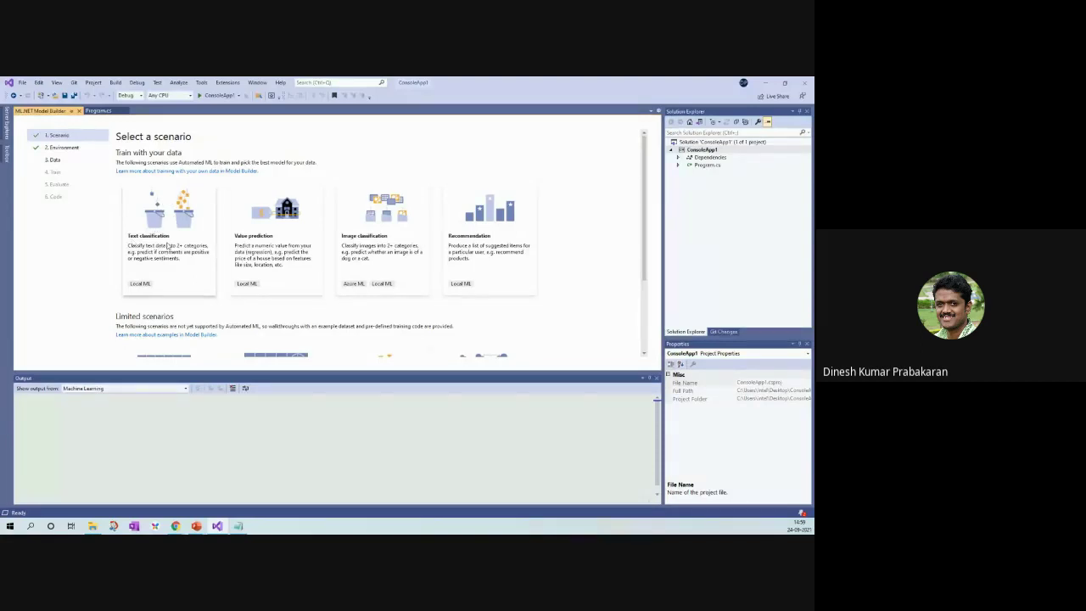
pyautogui.click(200, 219)
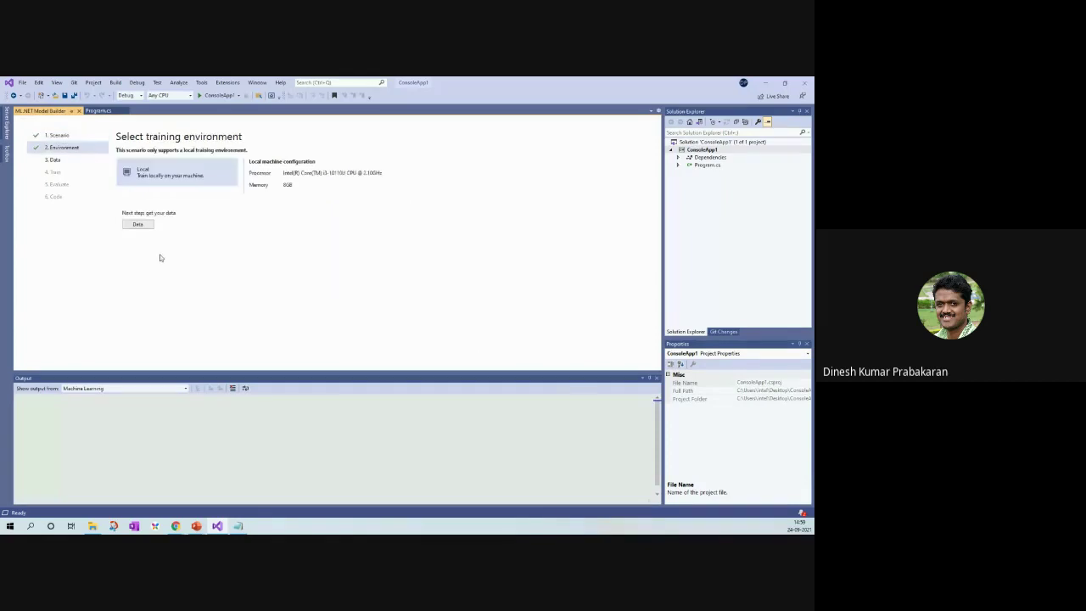
pyautogui.click(139, 225)
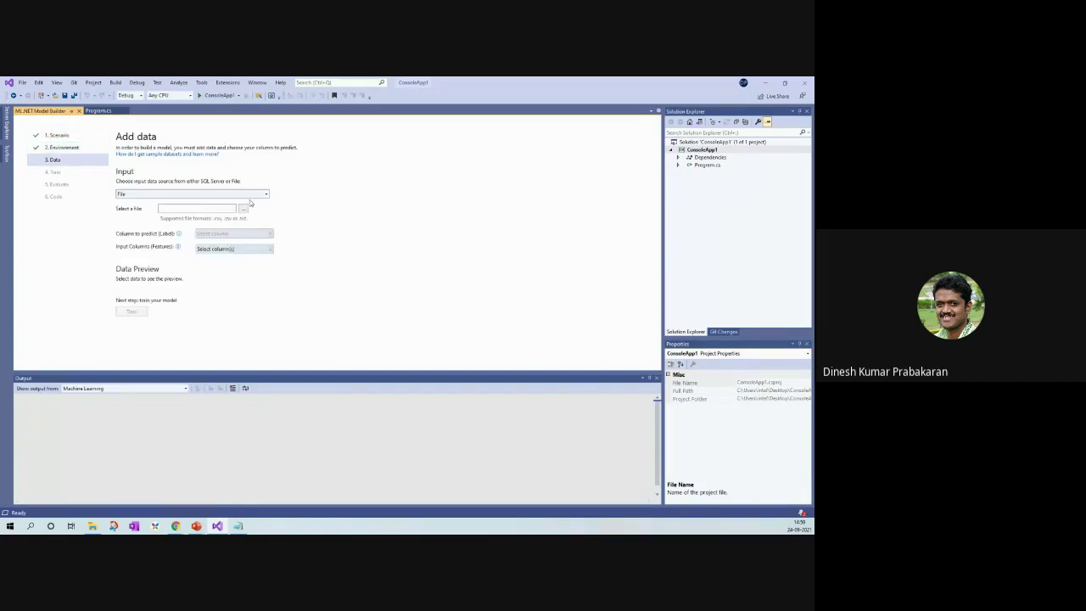
# Load yelp_labelled.txt as the input data file and set col1 as the column to predict
pyautogui.click(247, 208)
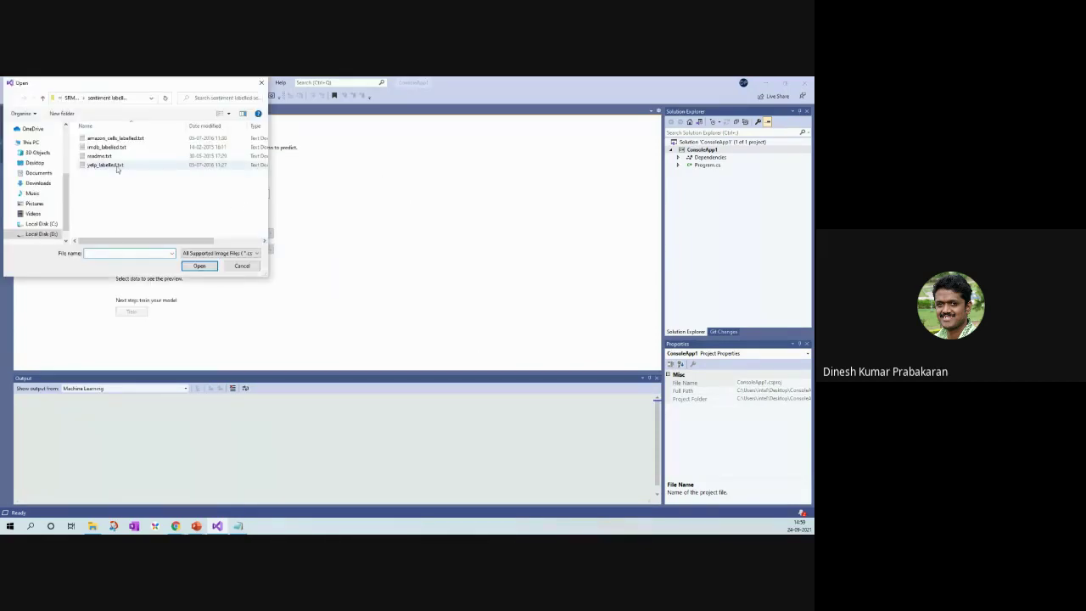
pyautogui.doubleClick(119, 167)
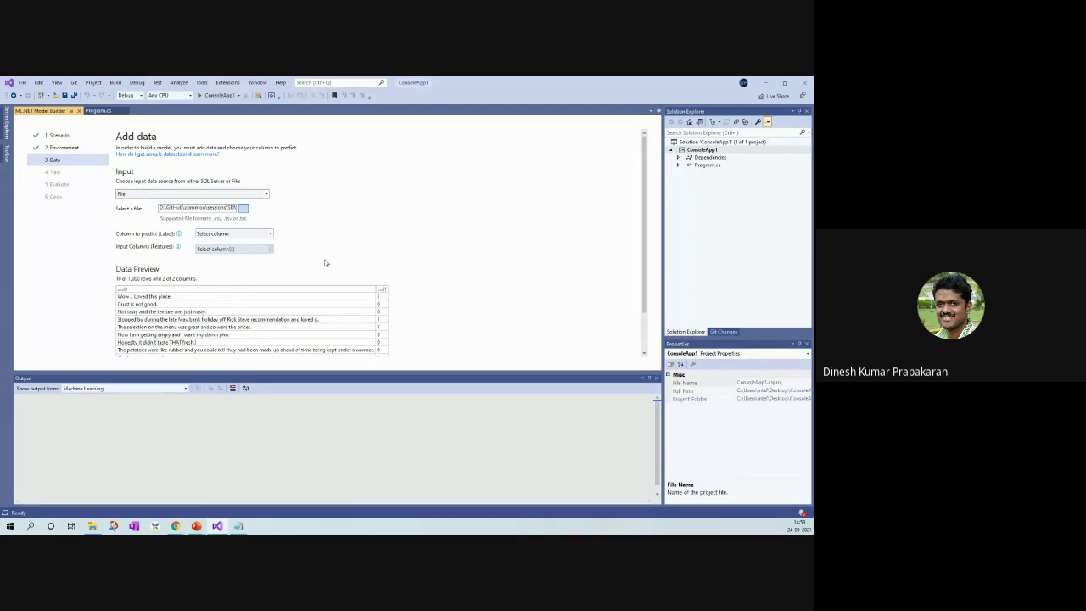
pyautogui.click(271, 234)
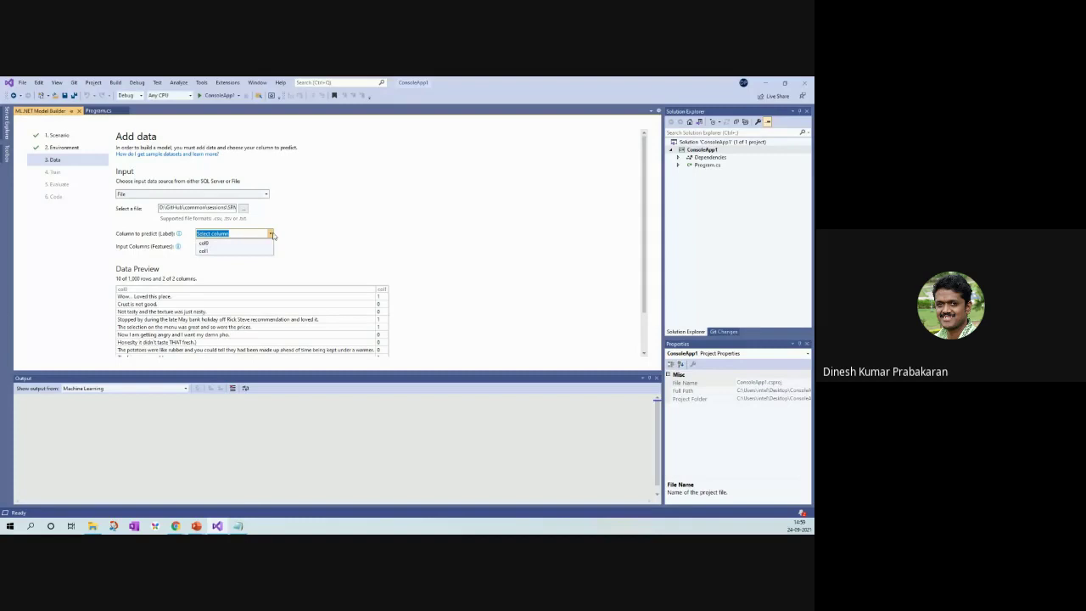
pyautogui.click(247, 251)
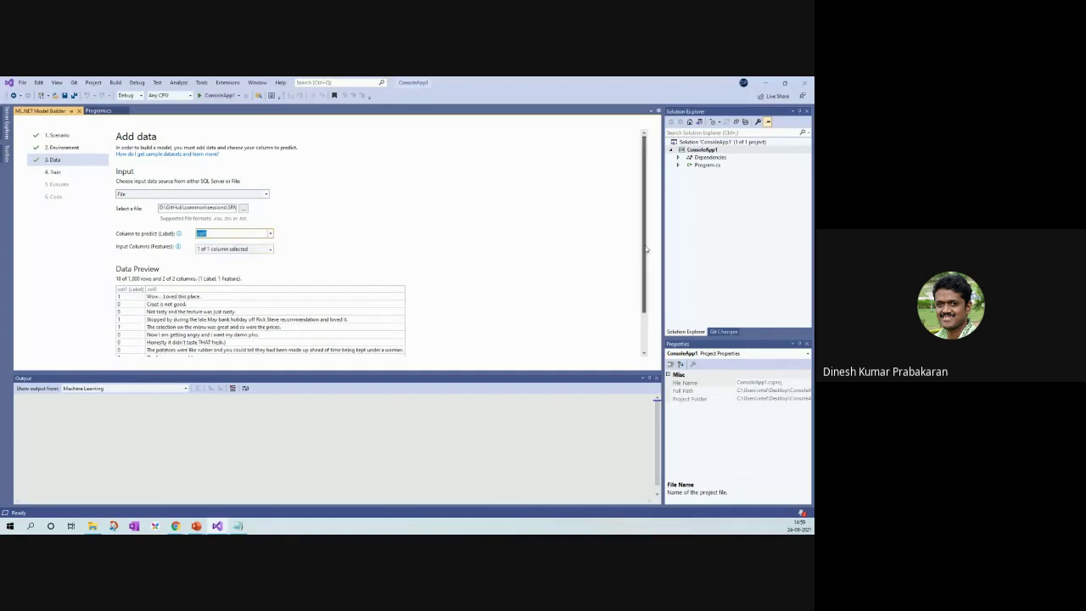
pyautogui.scroll(-2, 649, 251)
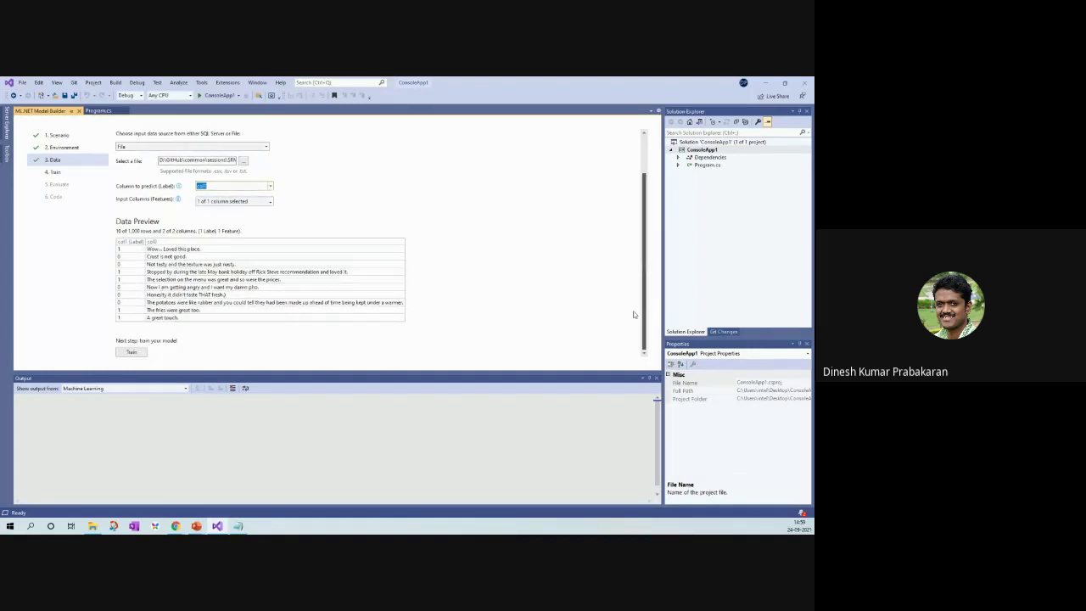
# Proceed to training, start it with the 10-second training time, and enlarge the output area
pyautogui.click(131, 352)
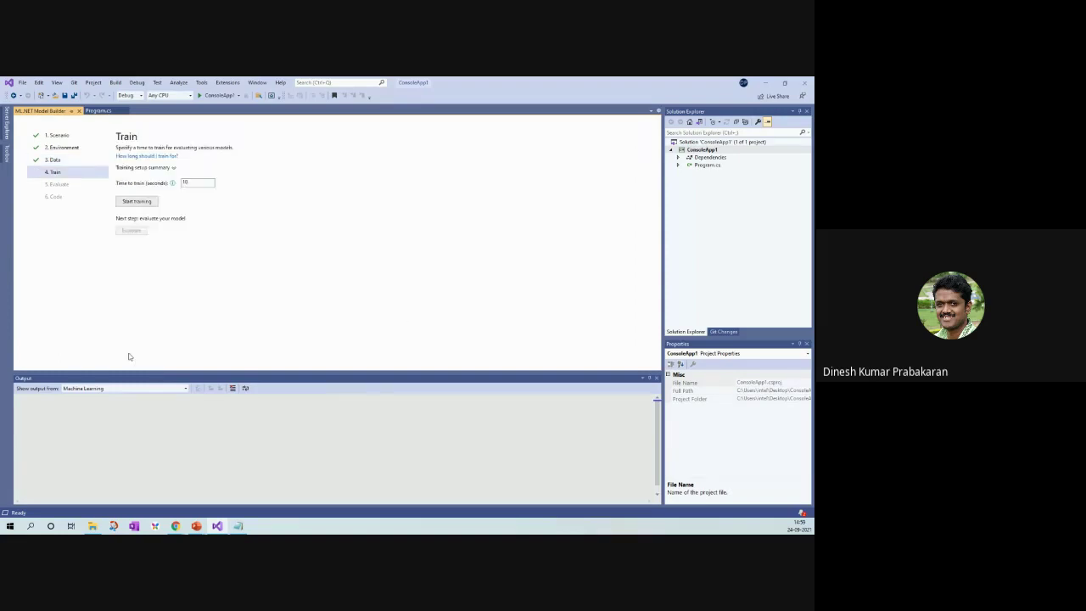
pyautogui.click(136, 201)
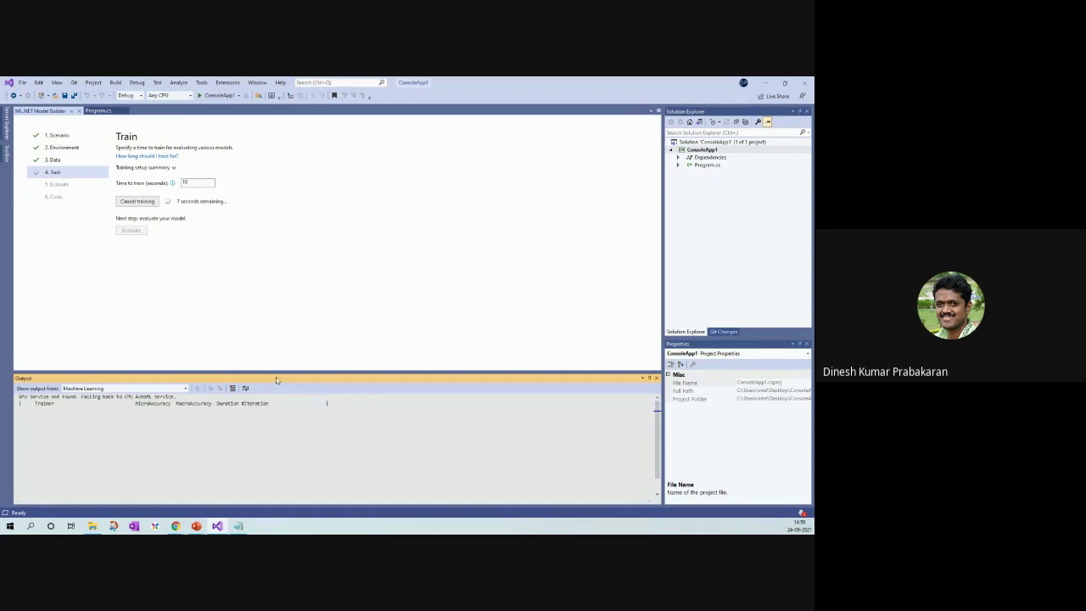
pyautogui.moveTo(280, 372); pyautogui.dragTo(280, 317)
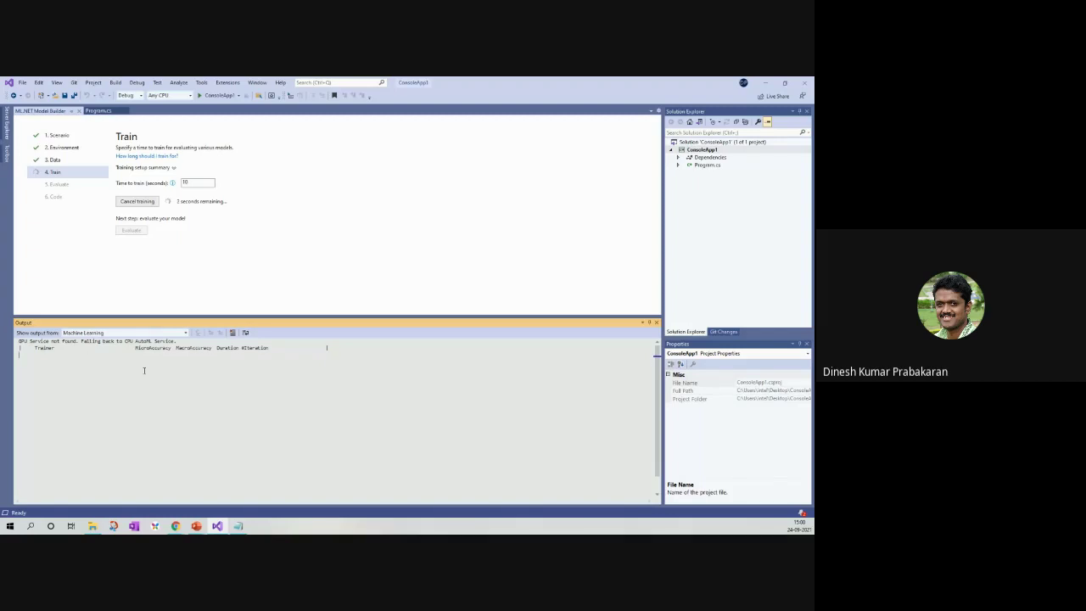
# Examine the trainer entries in the training output and its list of top models explored
pyautogui.doubleClick(61, 355)
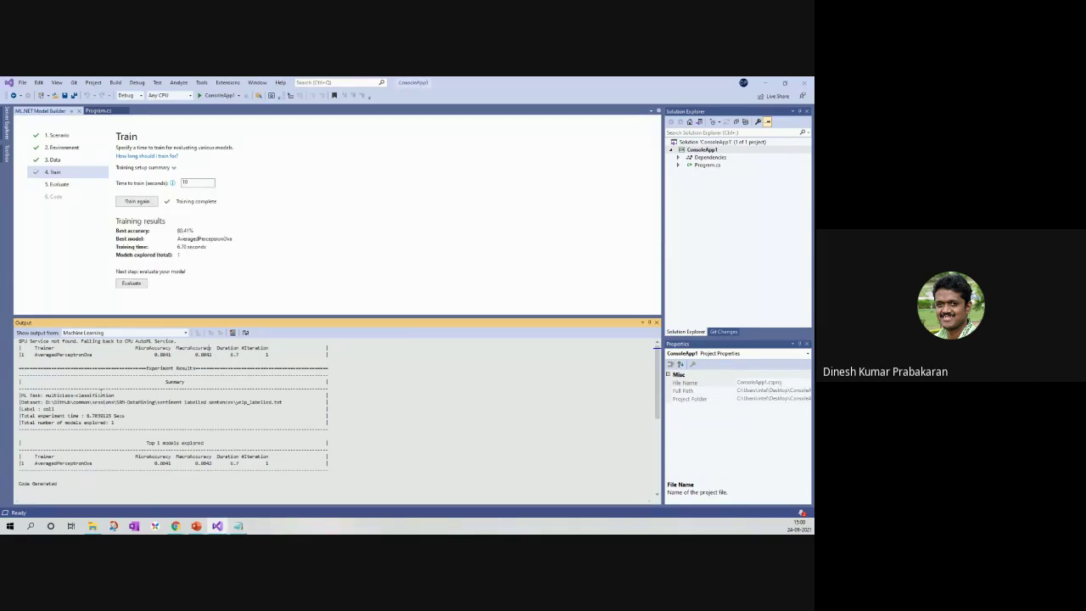
pyautogui.doubleClick(70, 358)
pyautogui.click(22, 355)
pyautogui.click(24, 356)
pyautogui.doubleClick(57, 463)
# Proceed to model evaluation and run a prediction on the sample text "Wow... Loved this place."
pyautogui.click(131, 284)
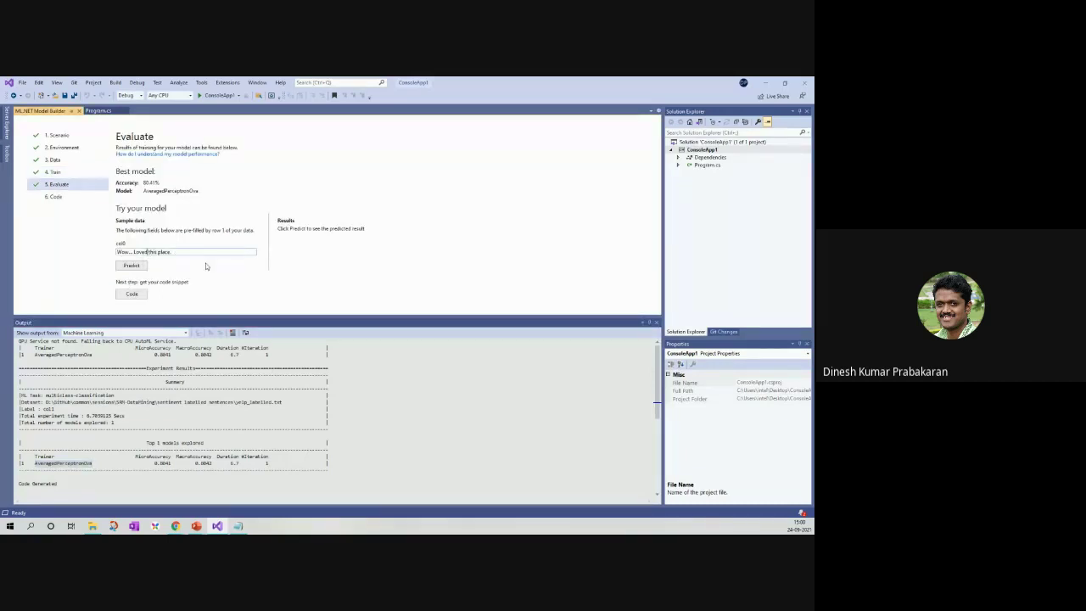
pyautogui.moveTo(178, 251); pyautogui.dragTo(116, 252)
pyautogui.click(134, 266)
# Proceed to the code stage and add the generated model and console app projects to the solution
pyautogui.click(132, 296)
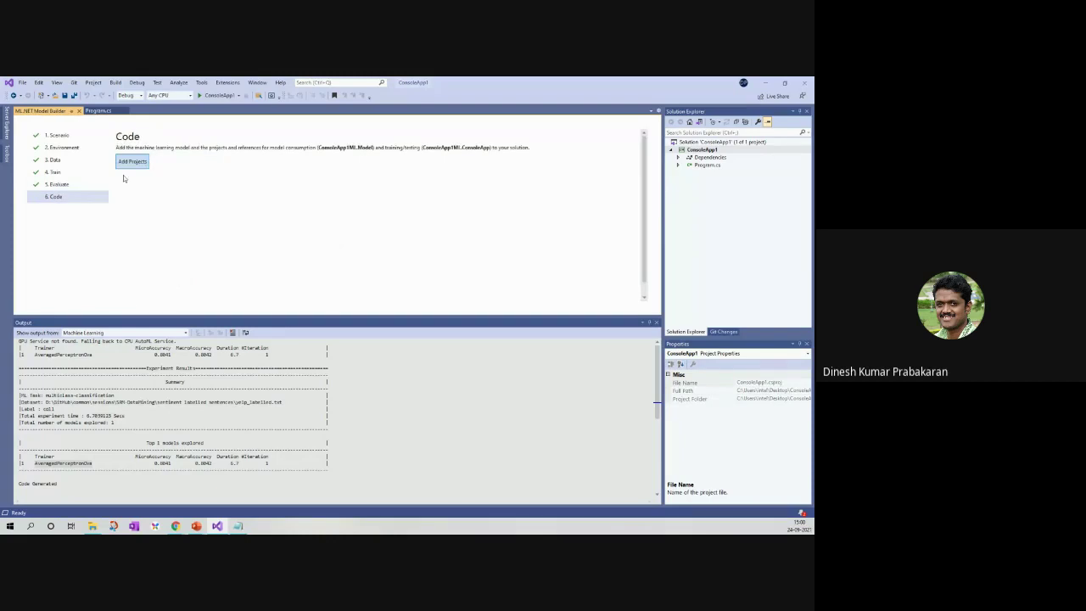
pyautogui.click(126, 165)
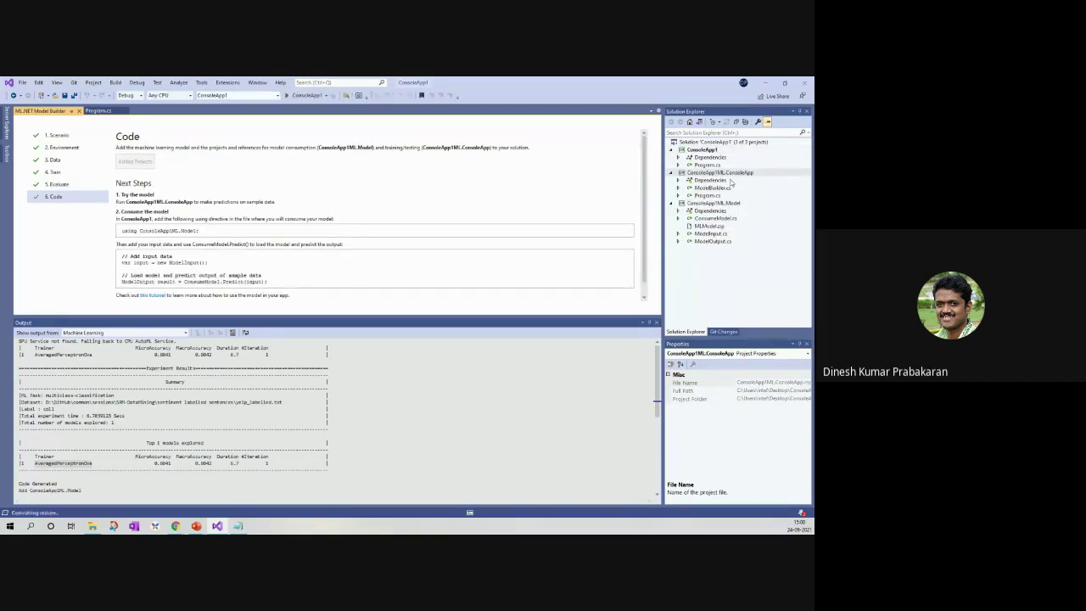
# Inspect the ConsoleApp1ML.Model project file and its ModelInput.cs class, and try to open MLModel.zip
pyautogui.doubleClick(717, 204)
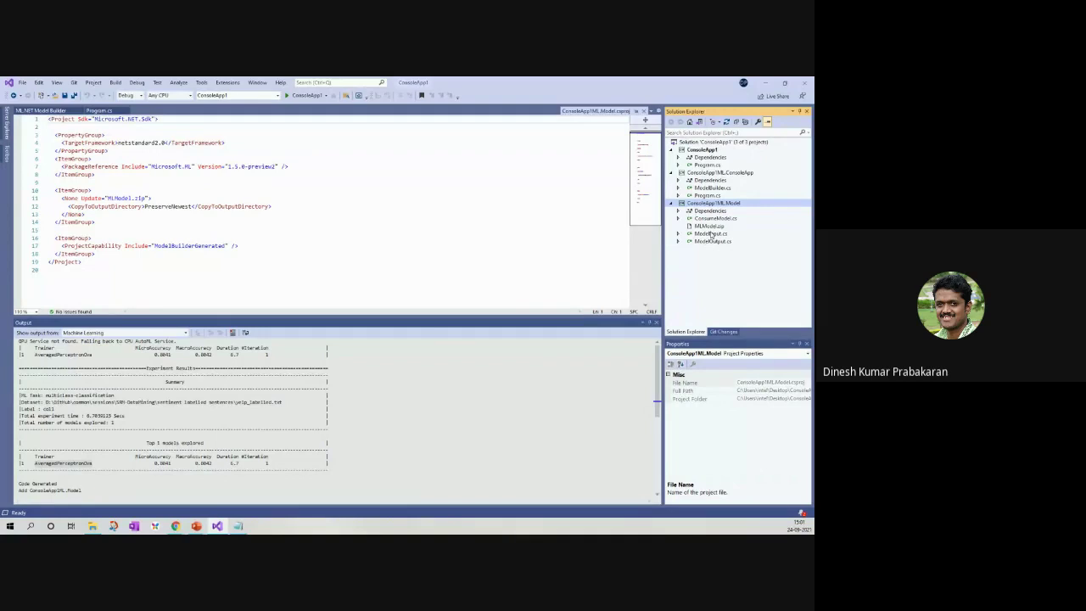
pyautogui.doubleClick(709, 227)
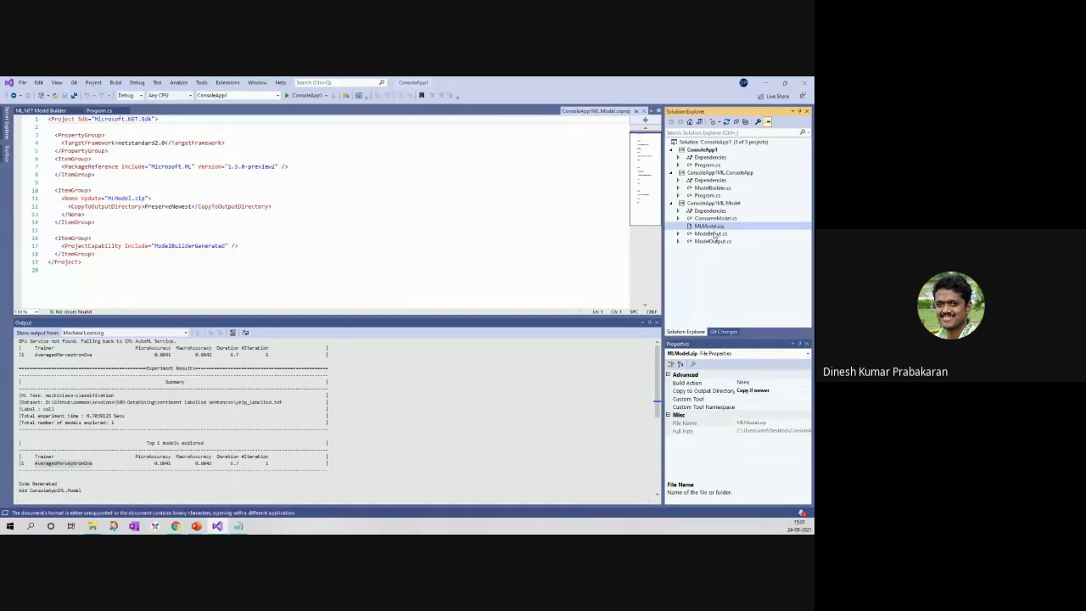
pyautogui.doubleClick(711, 233)
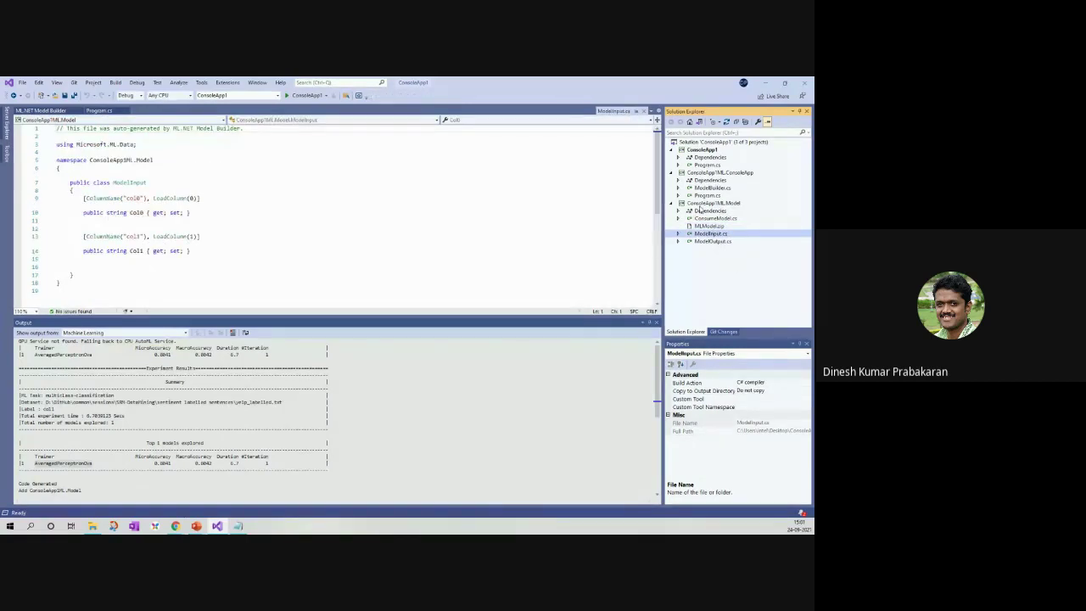
pyautogui.doubleClick(701, 205)
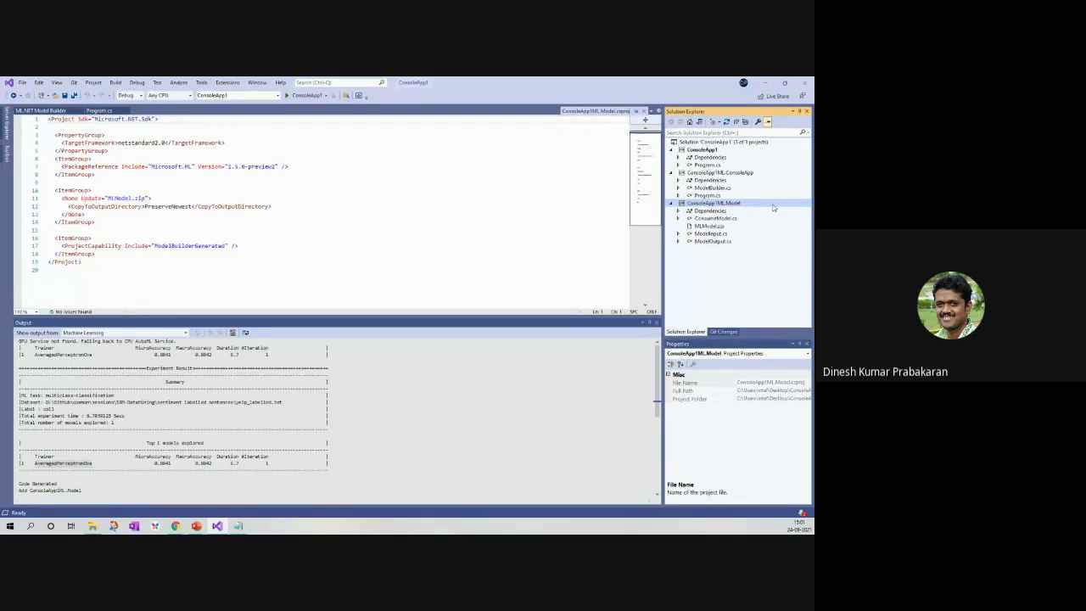
# Open Program.cs of ConsoleApp1ML.ConsoleApp and set that project as the startup project
pyautogui.doubleClick(707, 195)
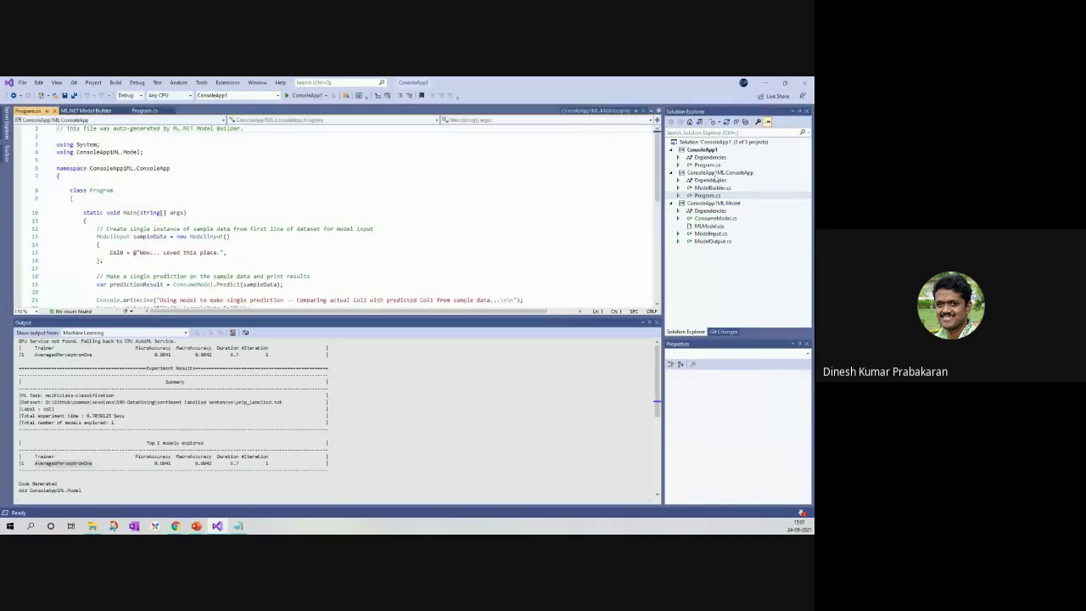
pyautogui.click(715, 173)
pyautogui.rightClick(714, 173)
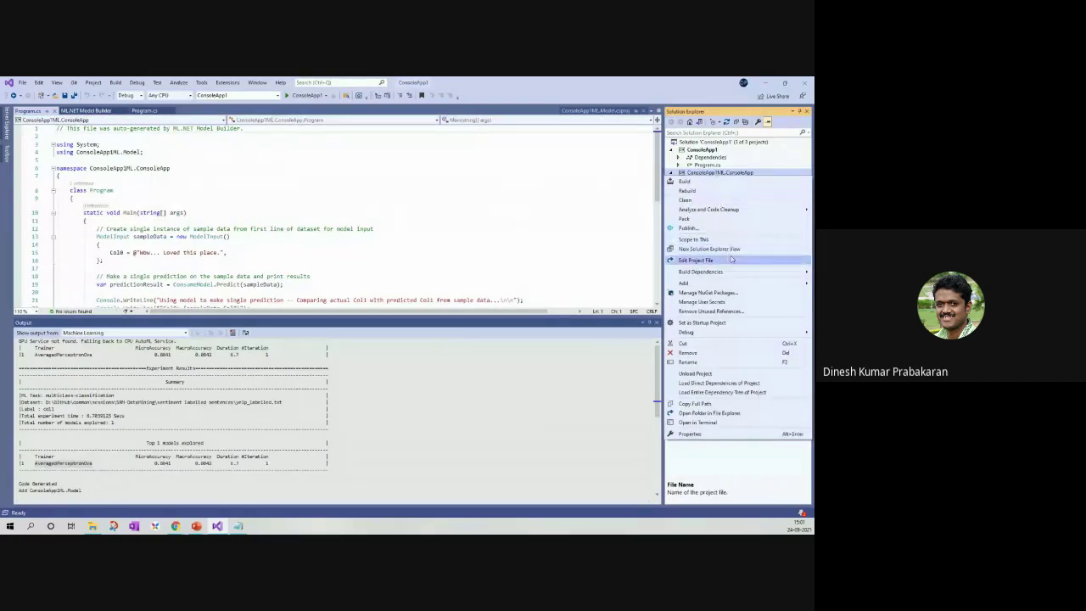
pyautogui.click(705, 322)
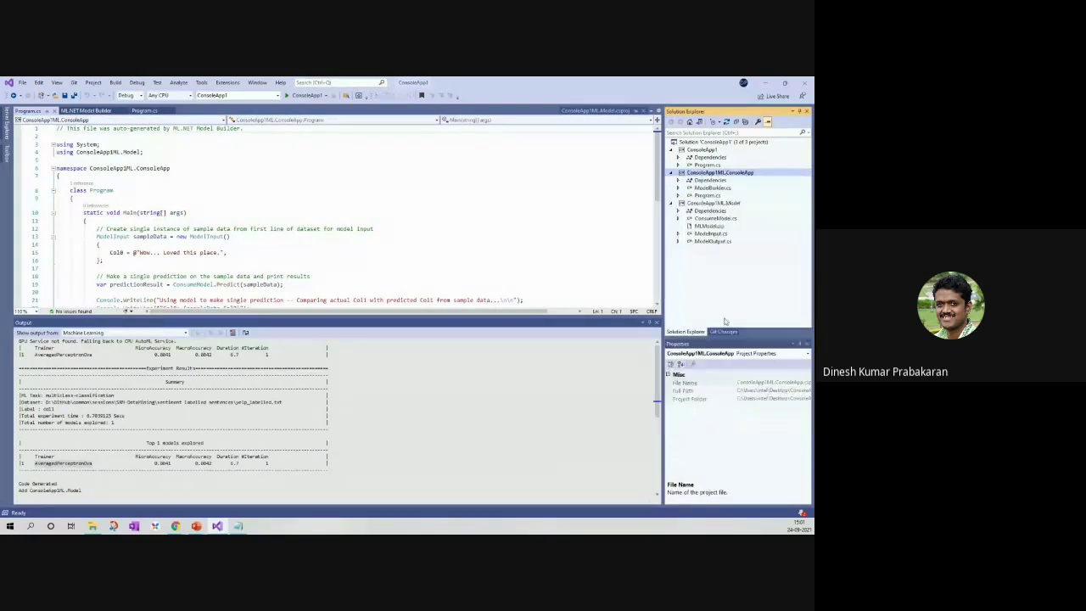
# Review the prediction code in Program.cs and the project files of ConsoleApp1ML.Model and ConsoleApp1ML.ConsoleApp
pyautogui.click(442, 276)
pyautogui.scroll(-2, 442, 276)
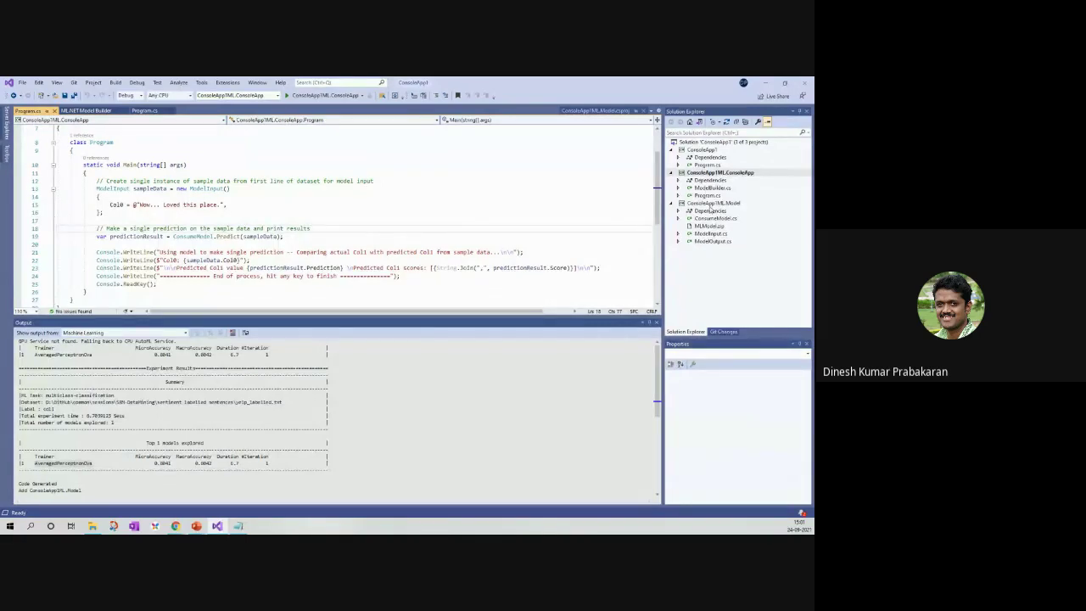
pyautogui.doubleClick(713, 204)
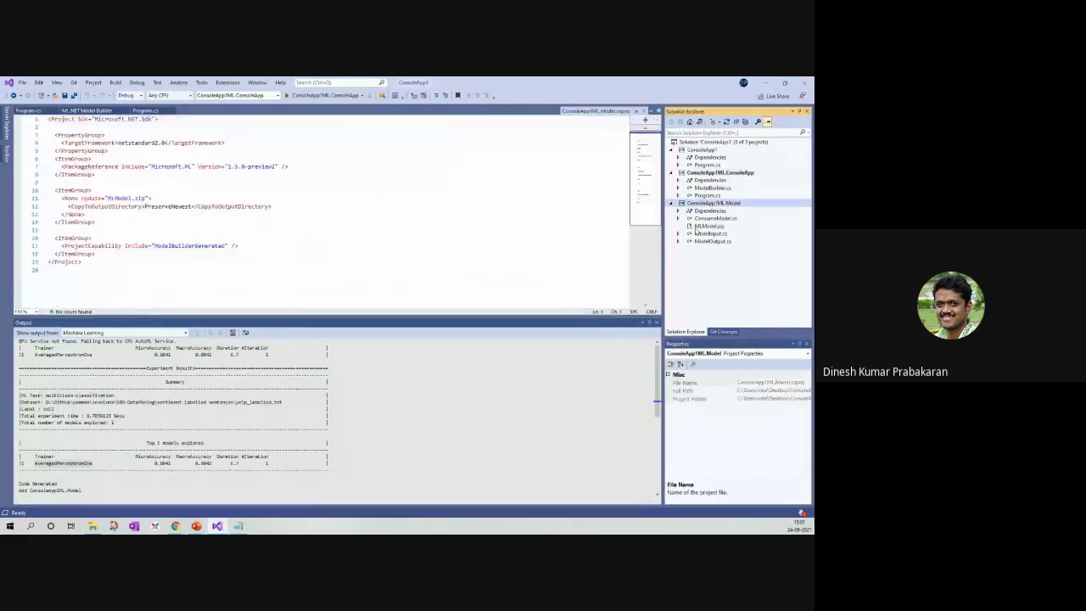
pyautogui.doubleClick(728, 173)
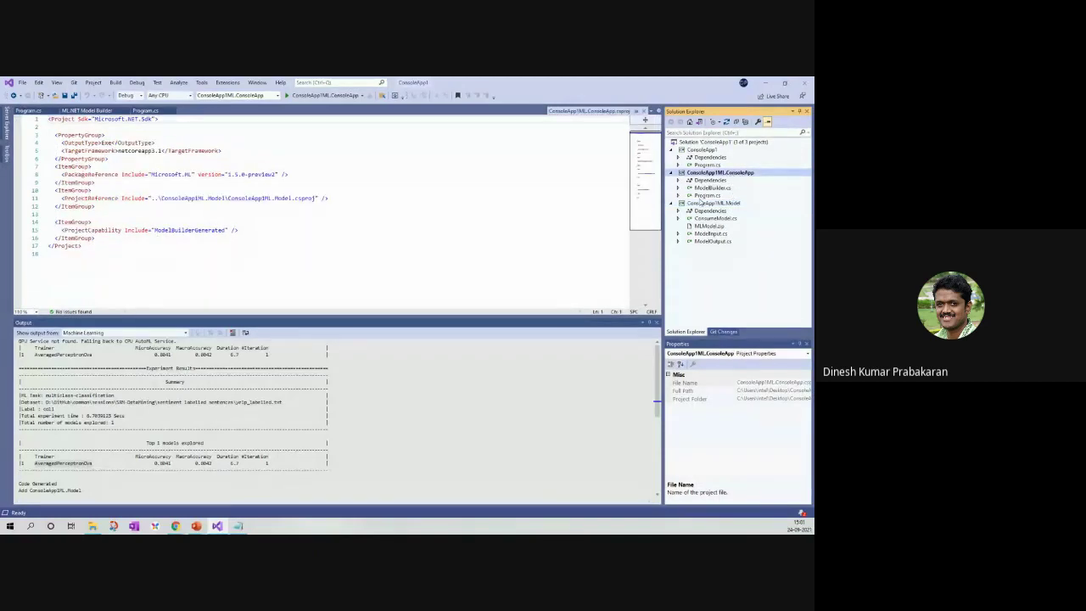
# Replace the Col0 sample text in the ConsoleApp1ML.ConsoleApp Program.cs with "This is not good" and run the project
pyautogui.doubleClick(707, 195)
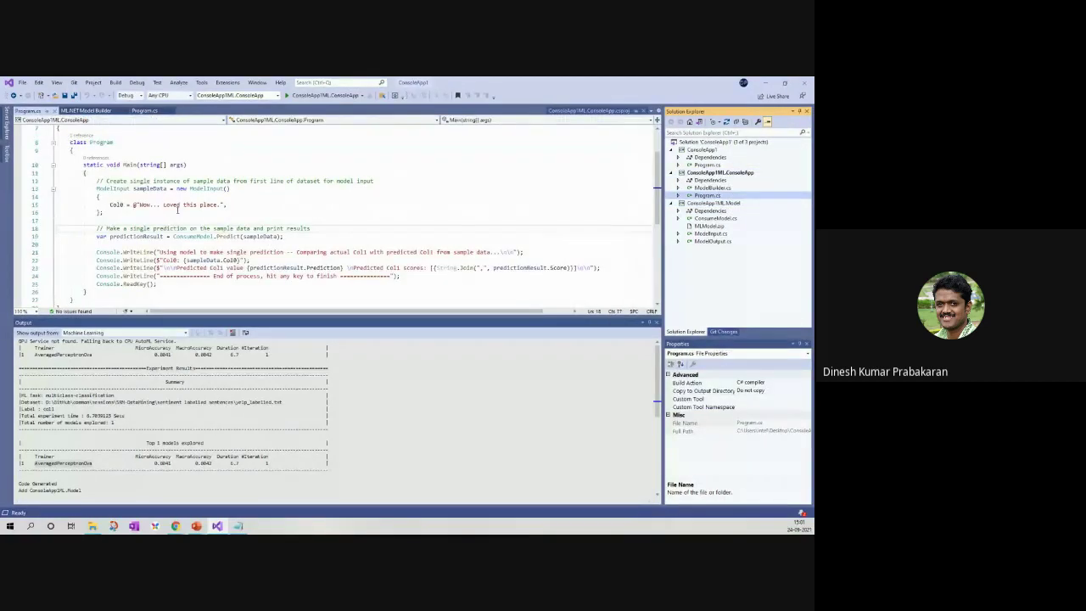
pyautogui.moveTo(139, 204); pyautogui.dragTo(221, 207)
pyautogui.write('This')
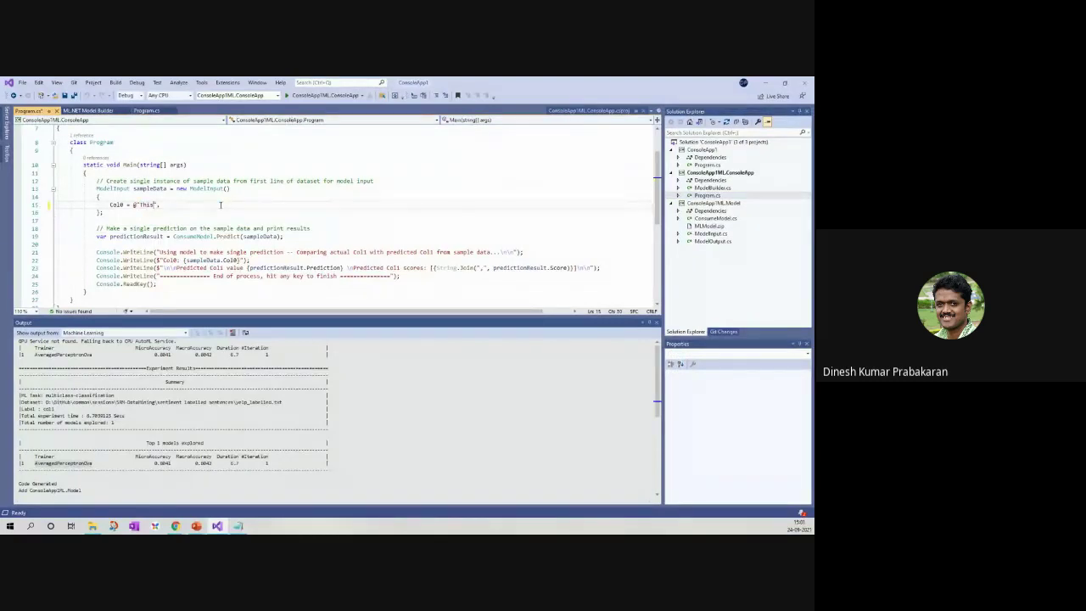
pyautogui.write(' is not good')
pyautogui.click(310, 95)
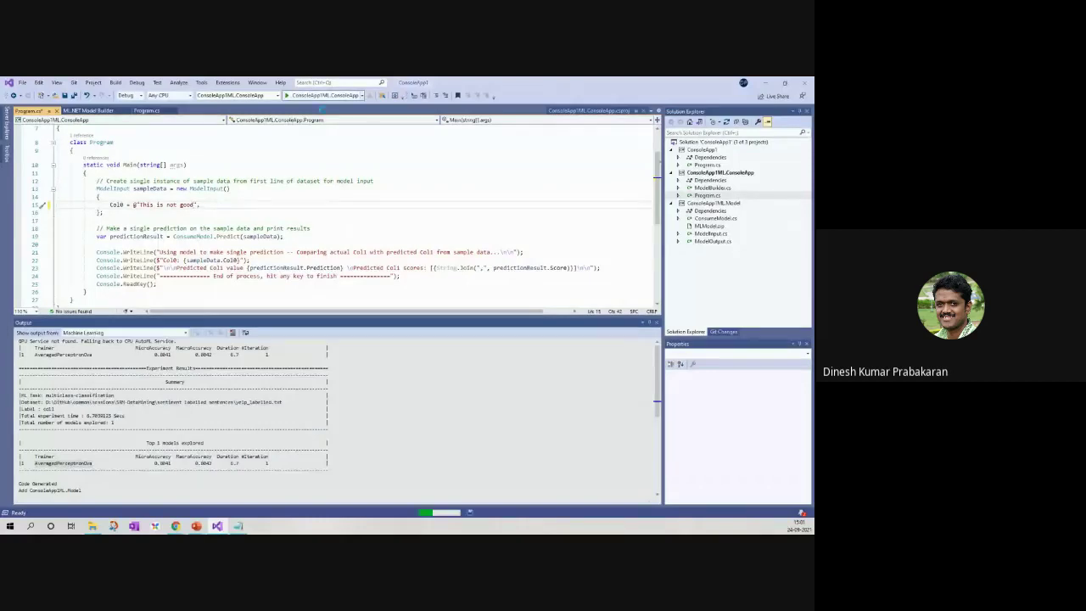